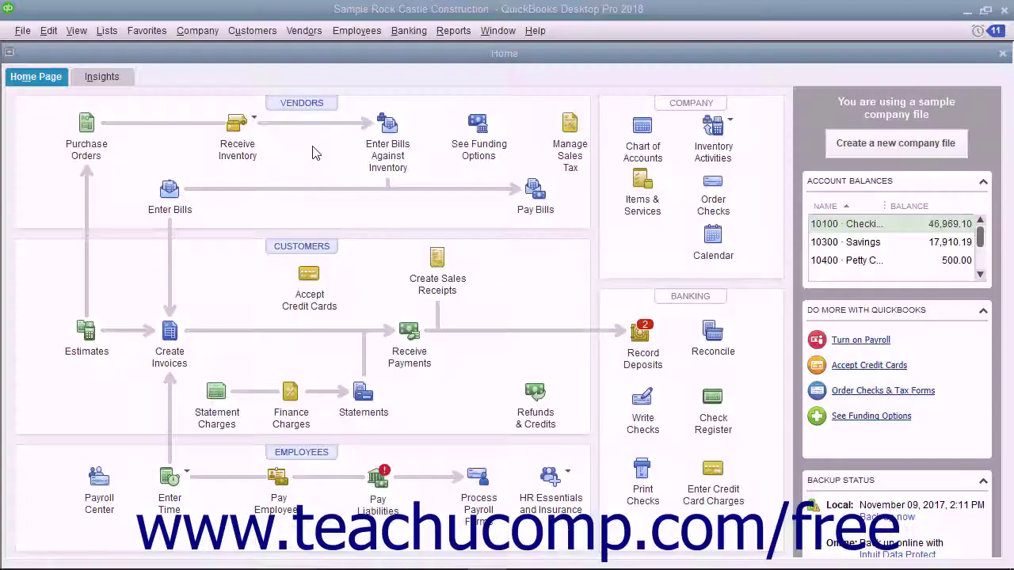
- Open the Vendor Center from the home page, then close it again
left_click(314, 102)
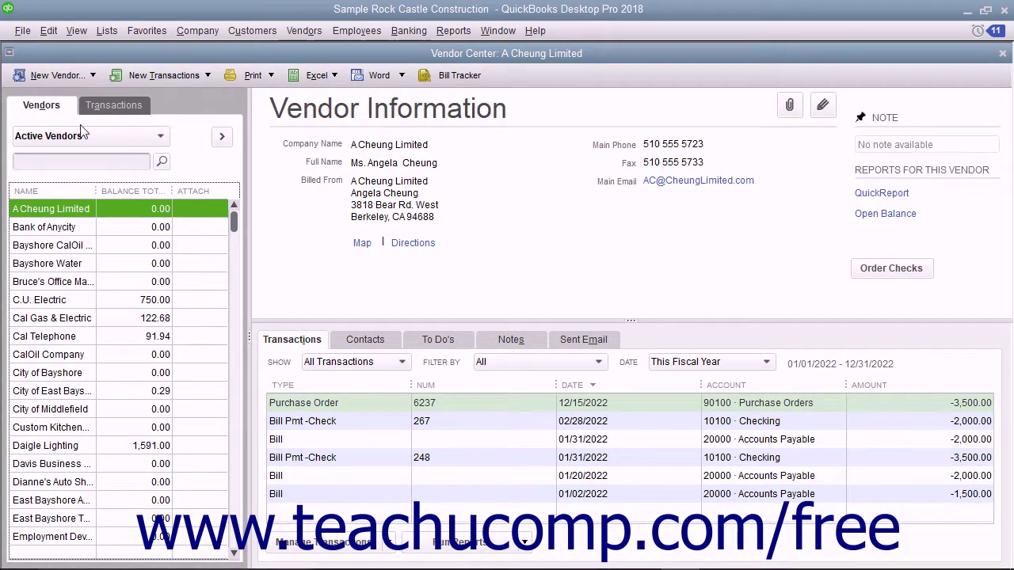
left_click(58, 111)
left_click(1002, 53)
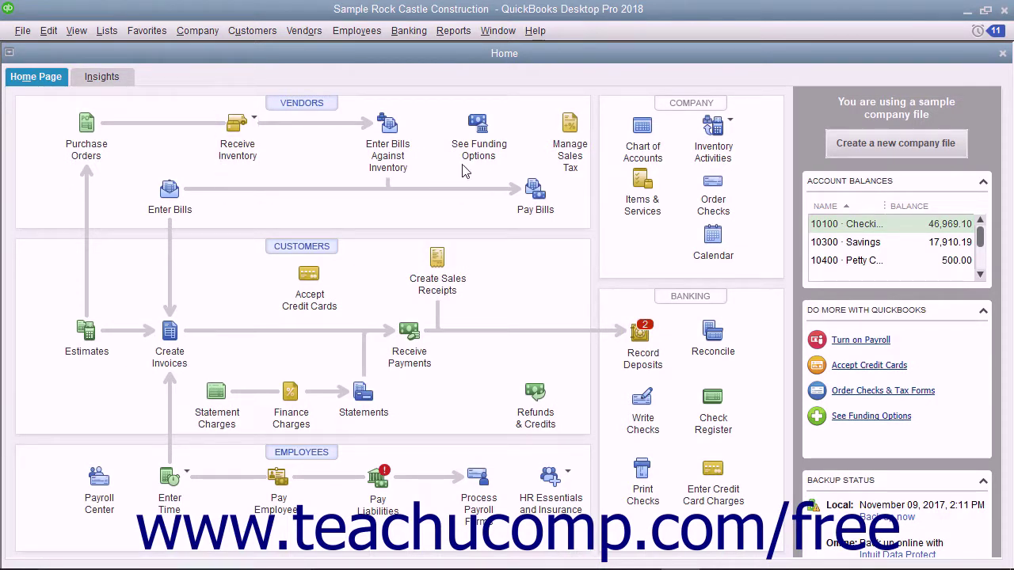
- Reopen the Vendor Center from the Vendors menu and show the New Vendor options
left_click(306, 30)
left_click(315, 52)
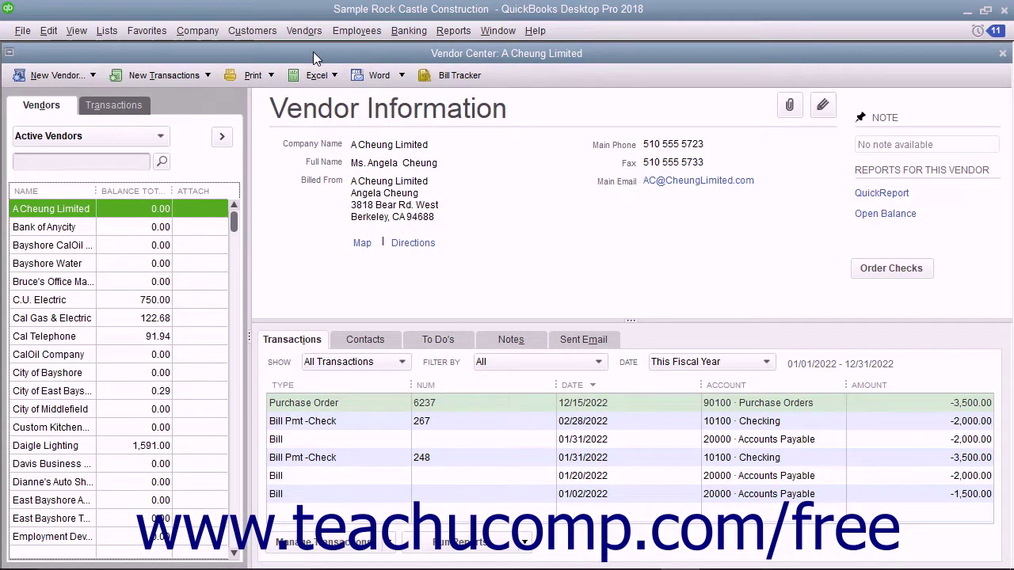
left_click(65, 117)
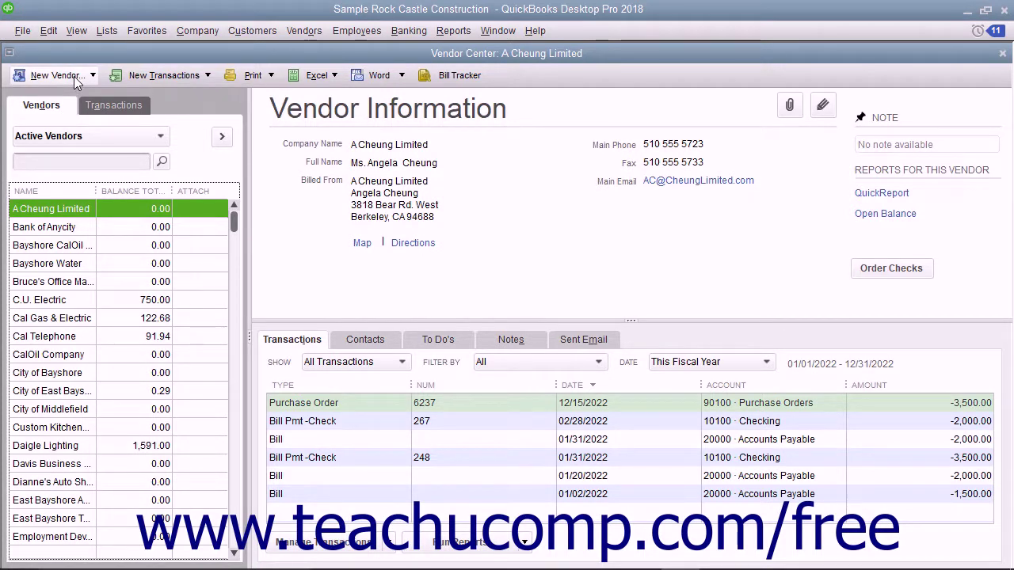
left_click(74, 76)
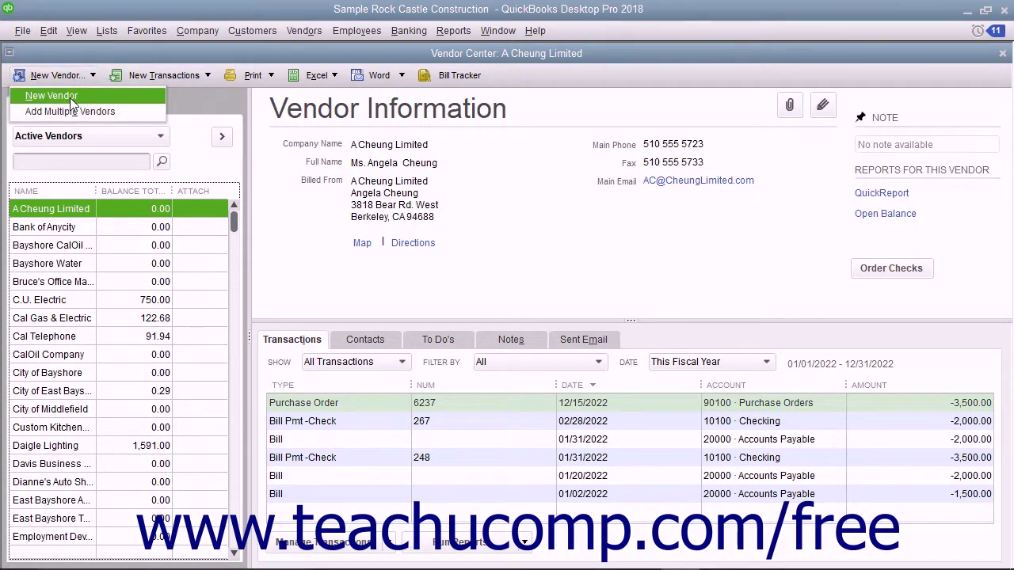
- Create a new vendor named 'Office Supplies Express' and move past the opening balance
left_click(71, 96)
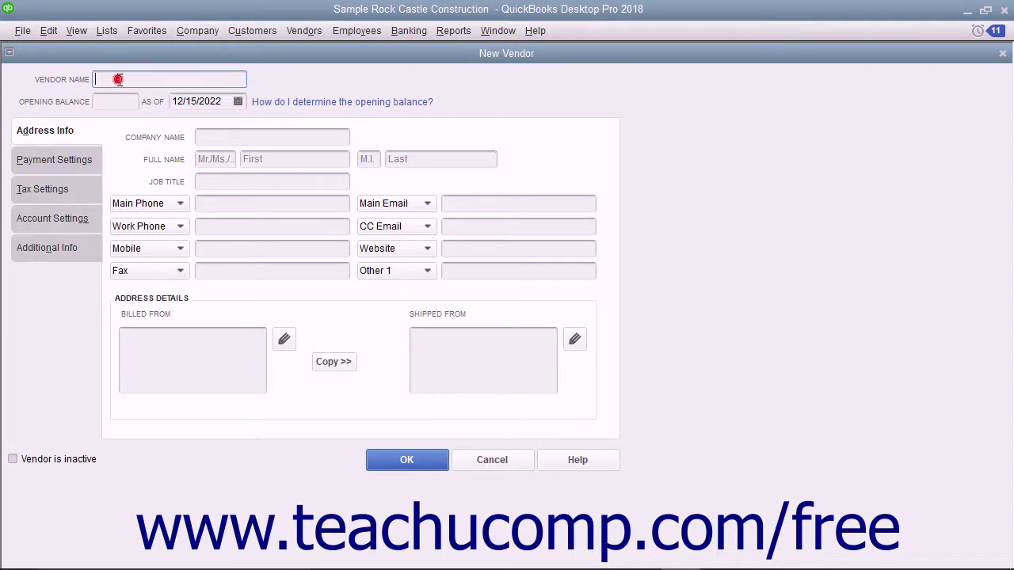
type("Office Supplies Express")
left_click(105, 98)
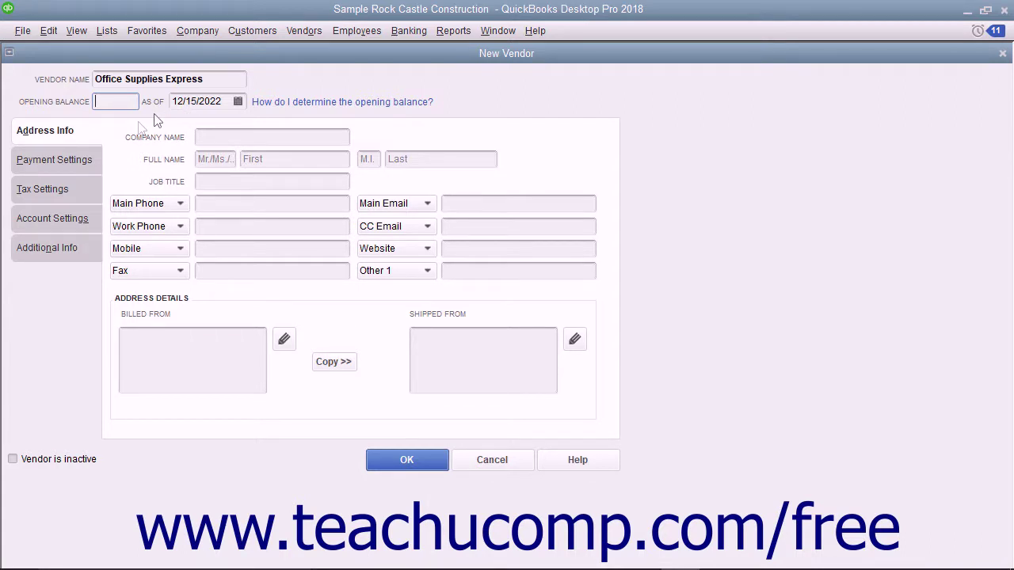
key("Tab")
key("Tab")
- Copy 'Office Supplies Express' from Vendor Name into Company Name so the billing address fills in
left_click(214, 137)
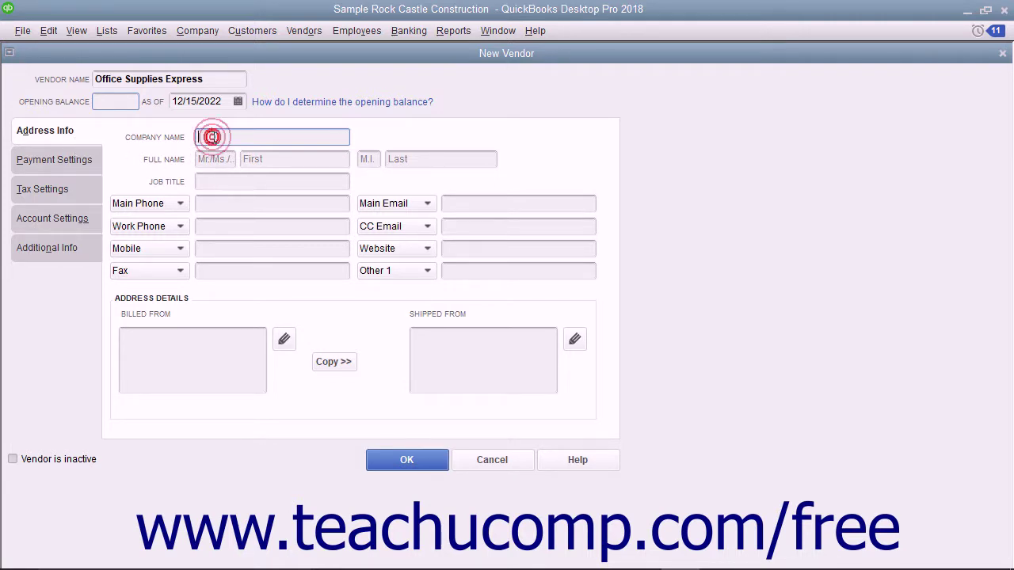
left_click_drag(214, 79, 72, 84)
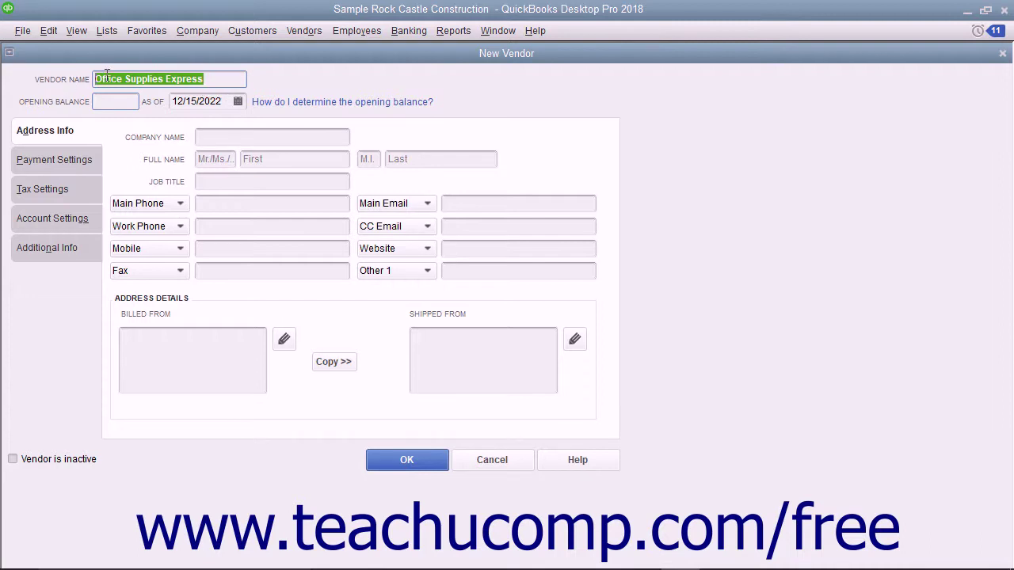
right_click(101, 79)
left_click(125, 121)
right_click(199, 138)
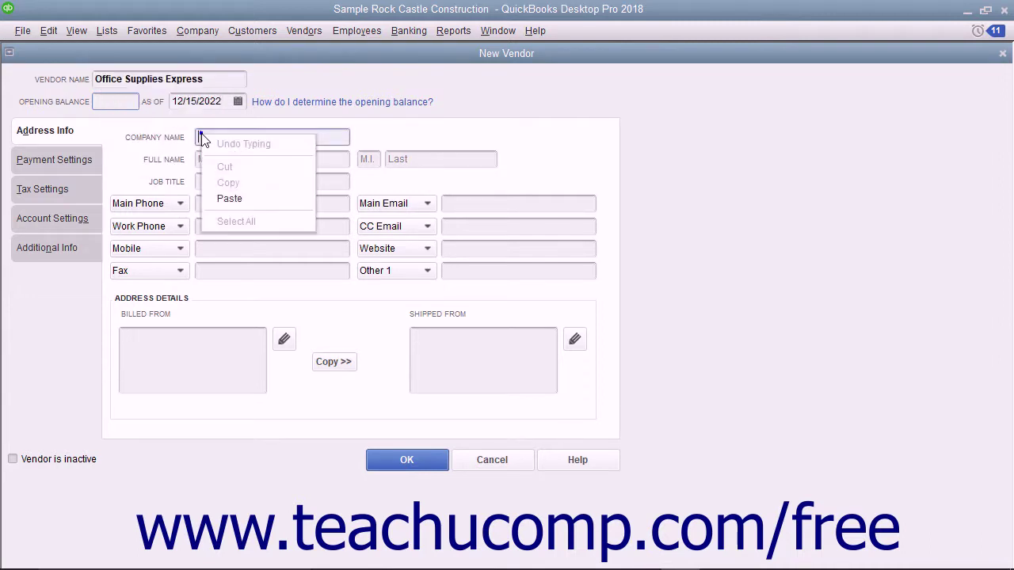
left_click(229, 195)
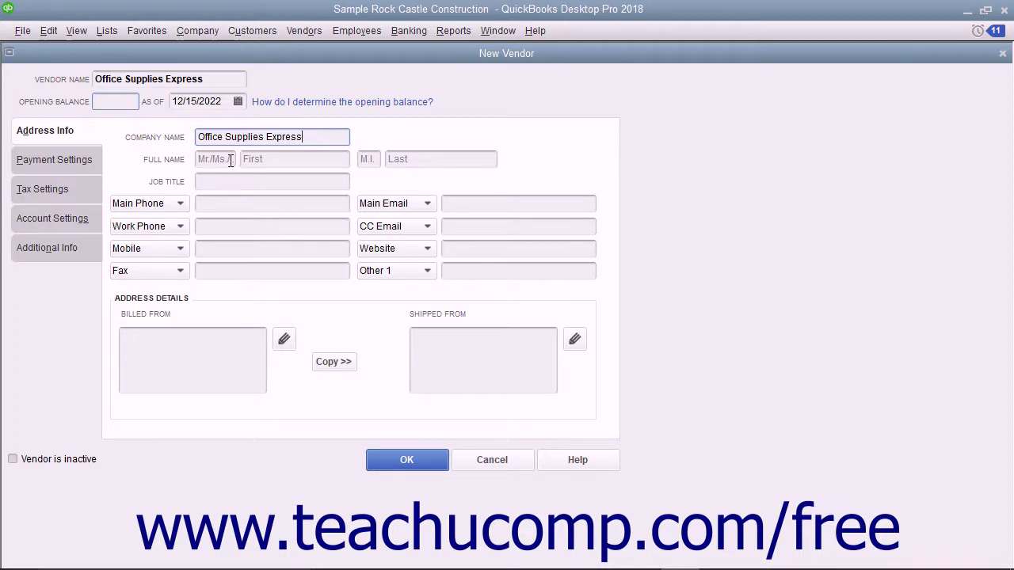
left_click(216, 159)
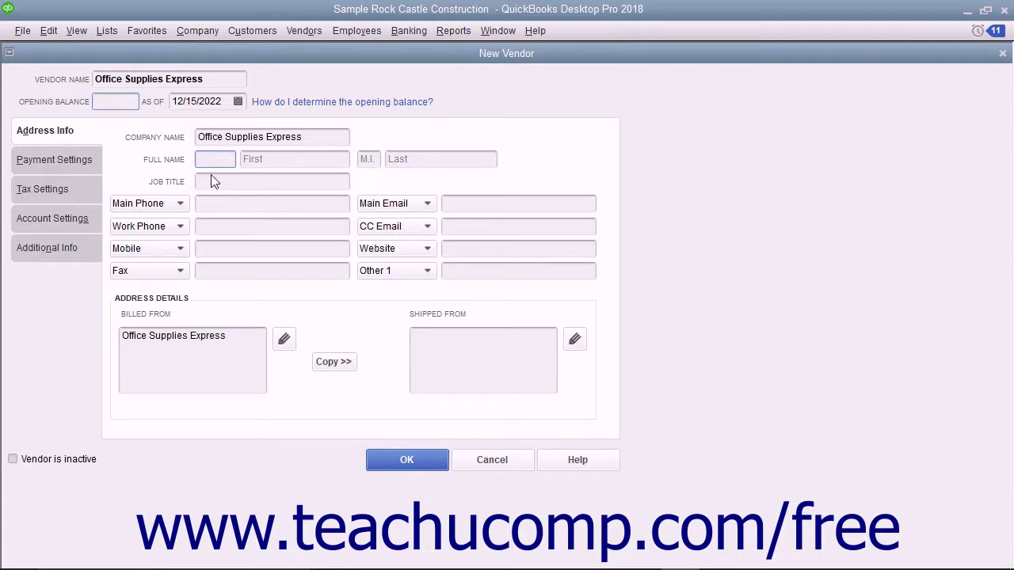
left_click(212, 183)
left_click(181, 203)
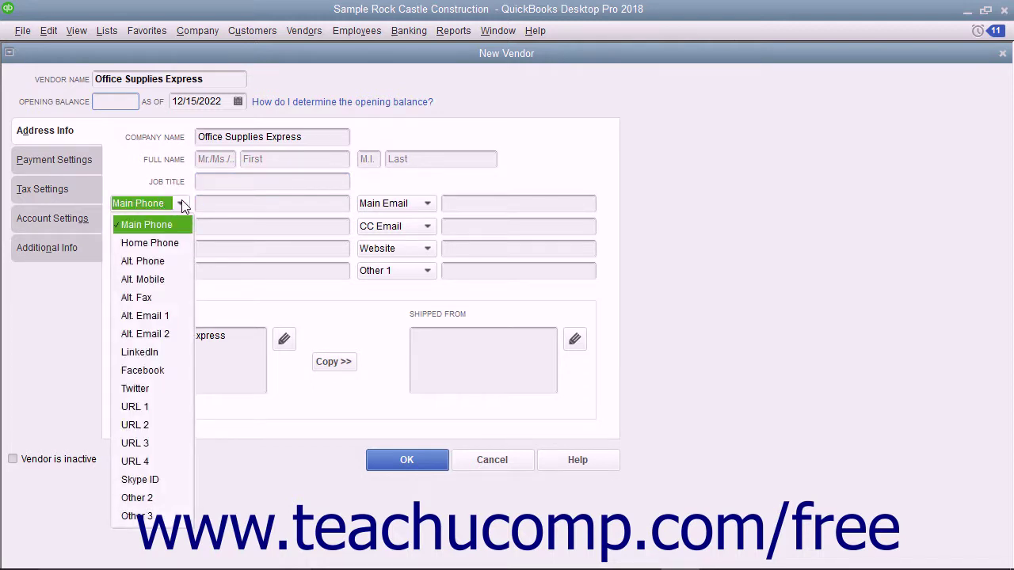
left_click(182, 205)
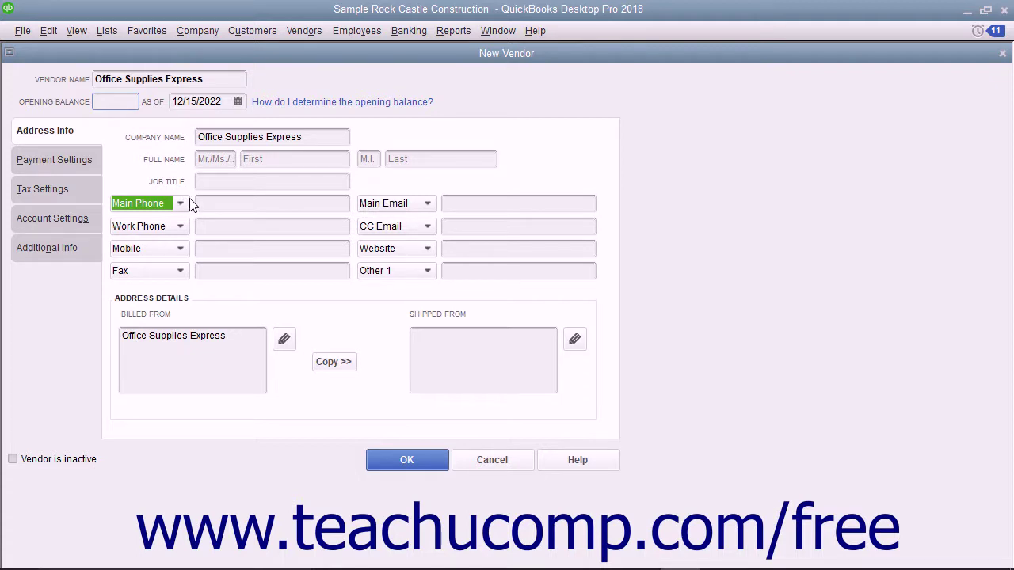
left_click(207, 204)
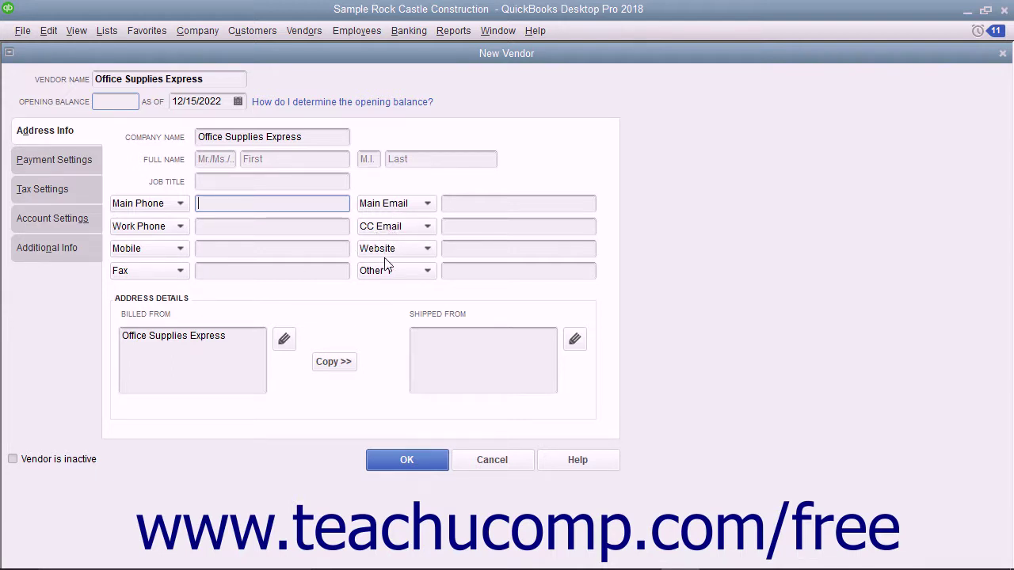
left_click(181, 204)
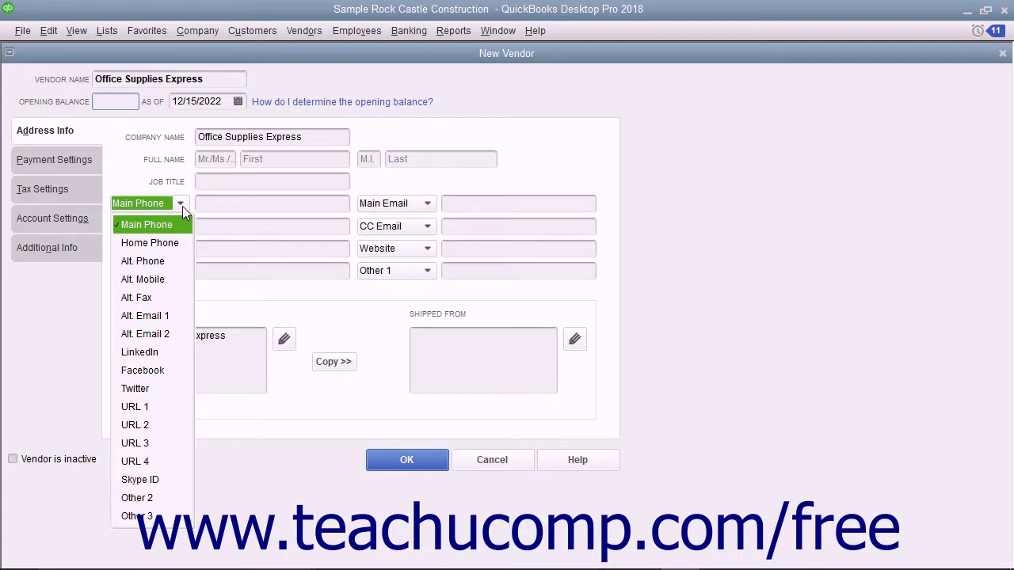
left_click(182, 206)
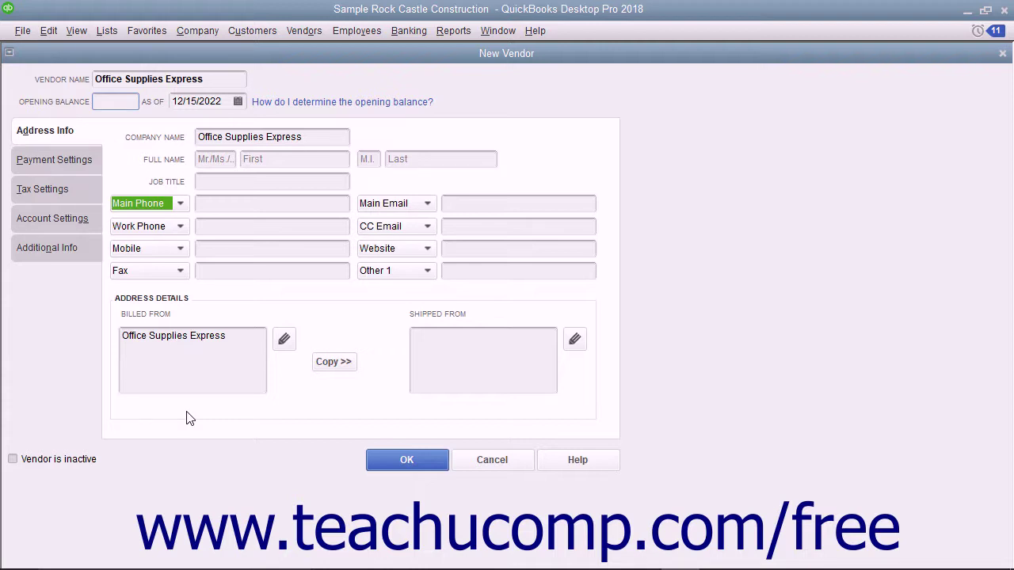
left_click(198, 359)
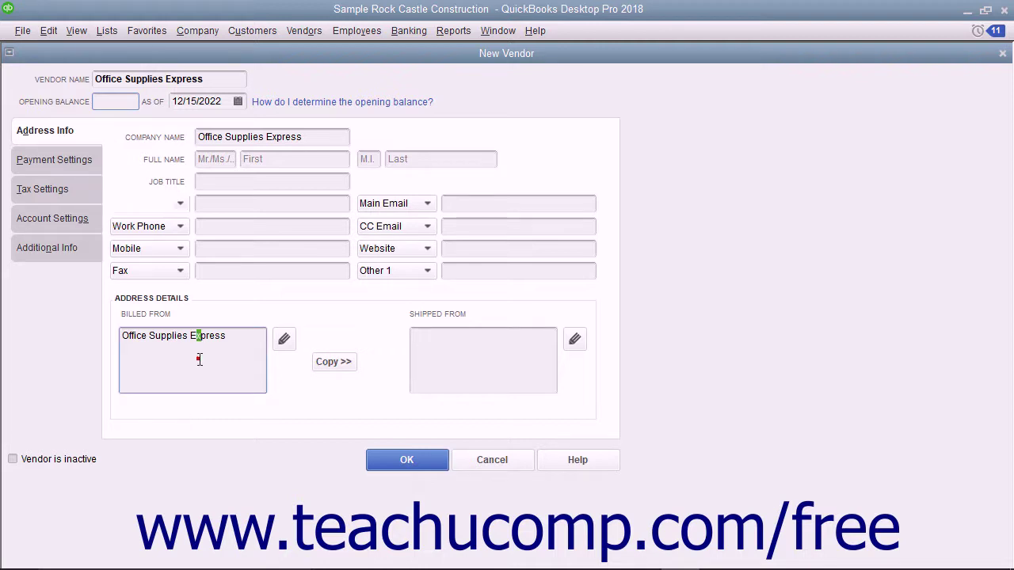
- Enter the billing address as 1500 Sales St., Anytown, CA 90000
left_click(277, 348)
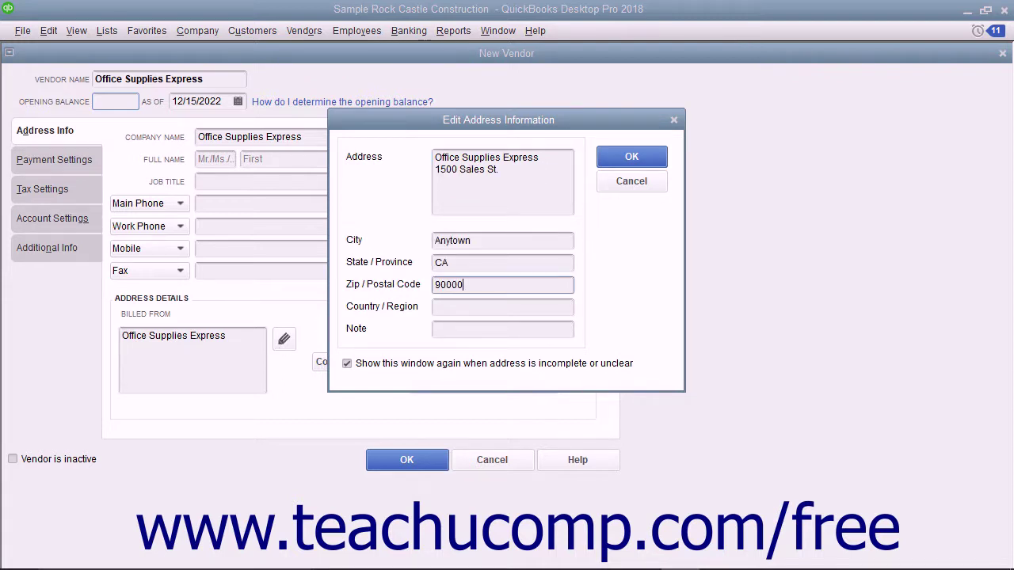
left_click(631, 157)
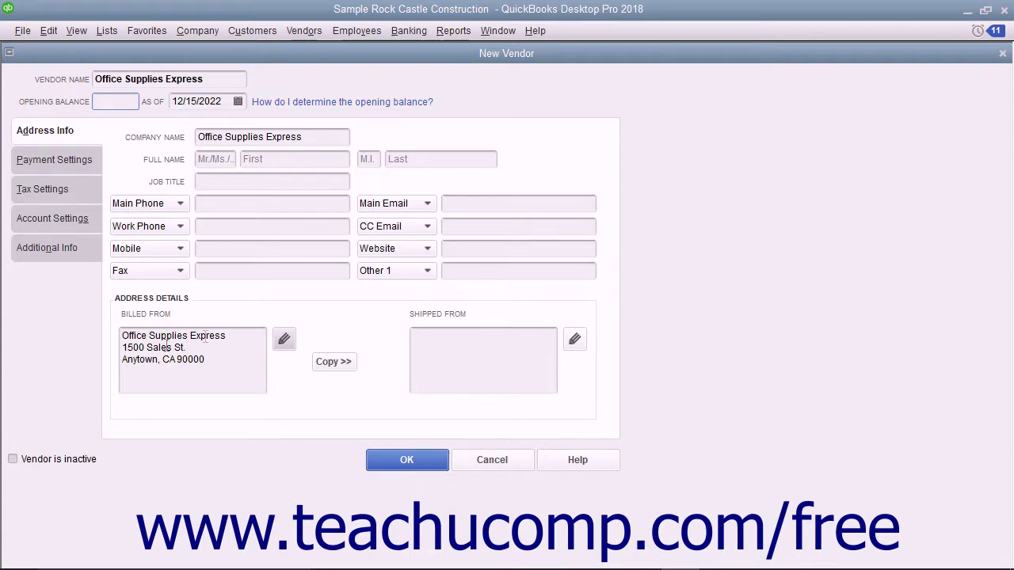
- Copy the billing address into Shipped From and accept it
left_click(331, 366)
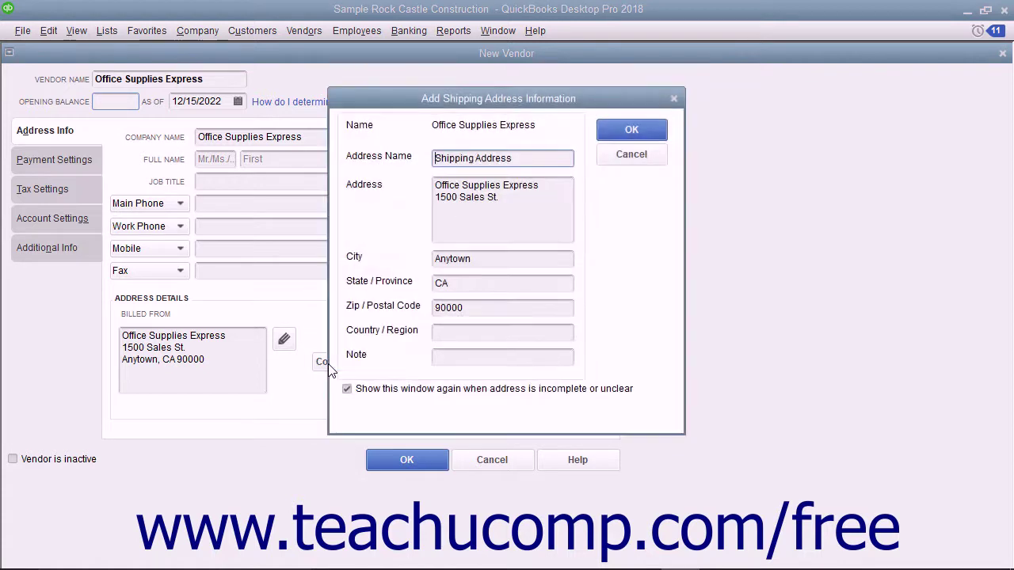
left_click(611, 126)
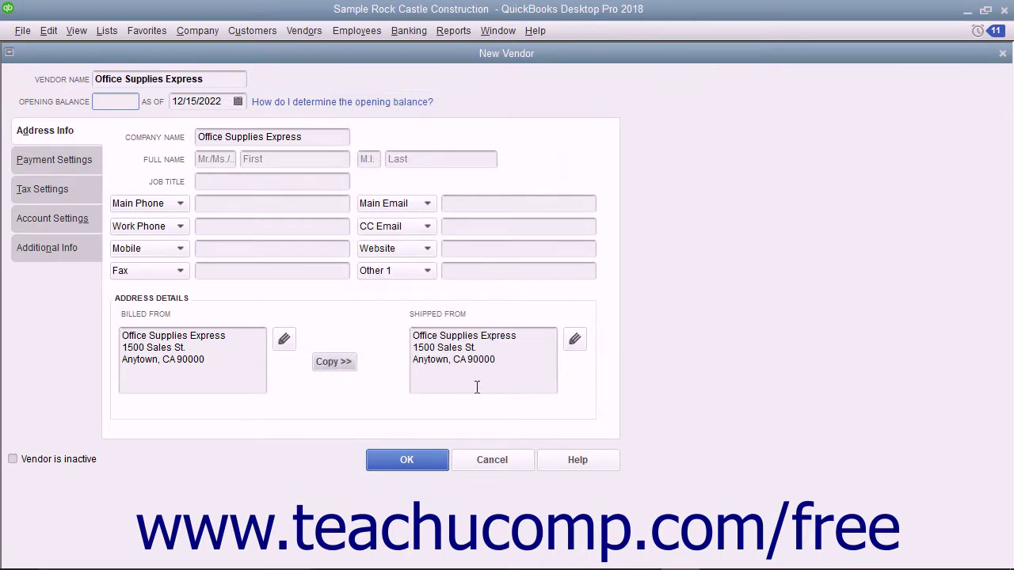
left_click(481, 359)
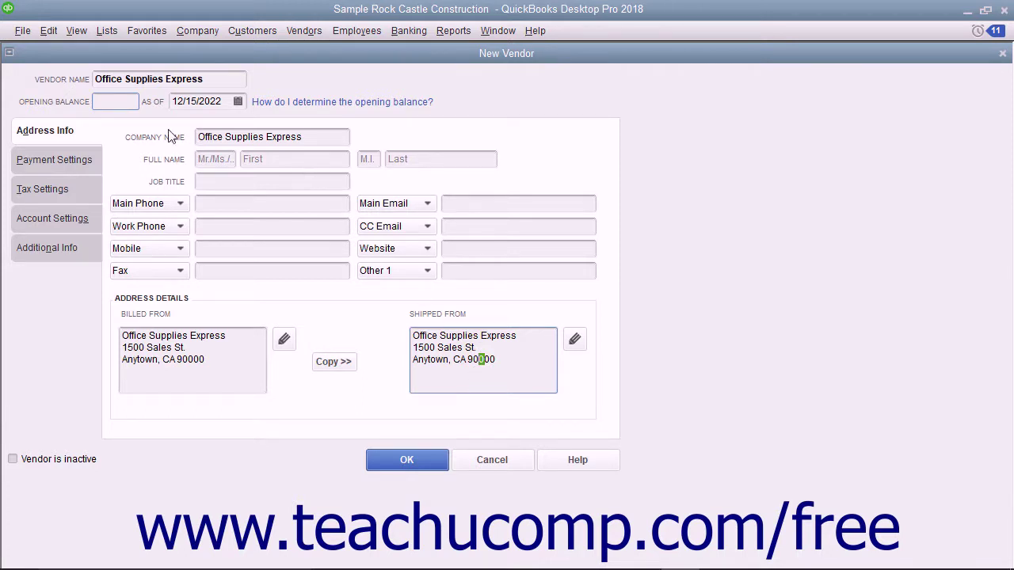
left_click(68, 167)
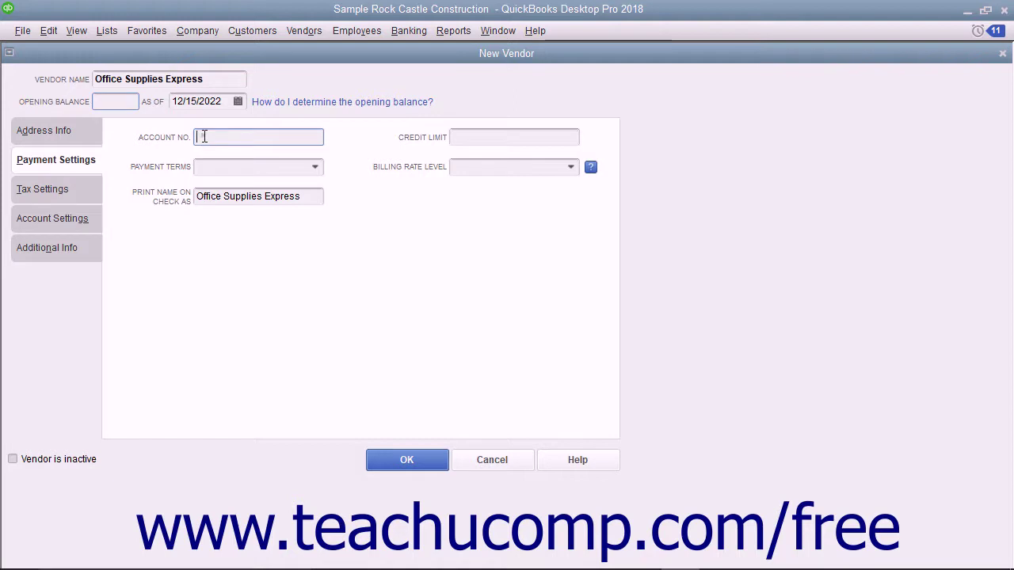
- Set the vendor's payment terms to Net 30
left_click(203, 136)
left_click(459, 137)
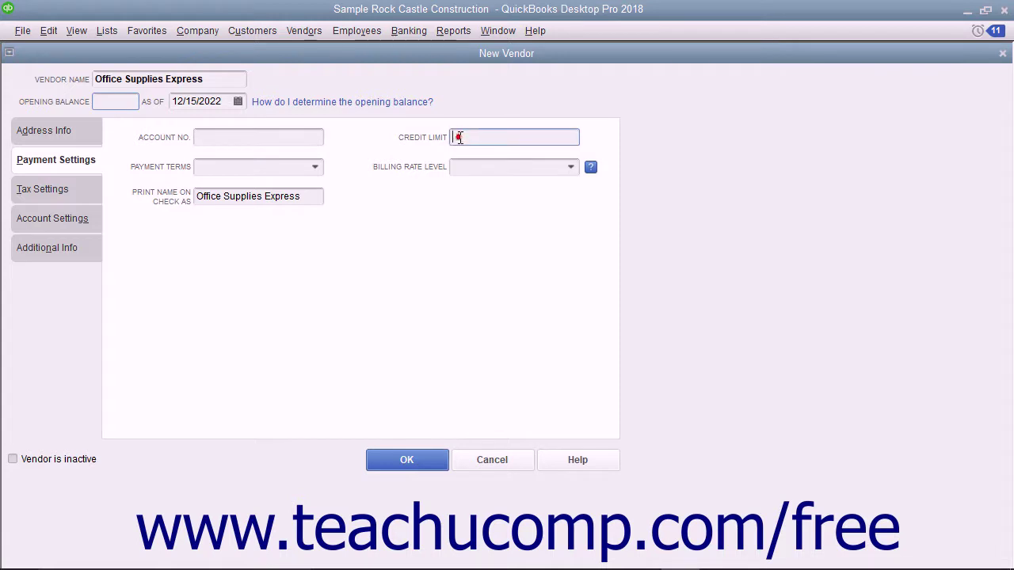
left_click(315, 168)
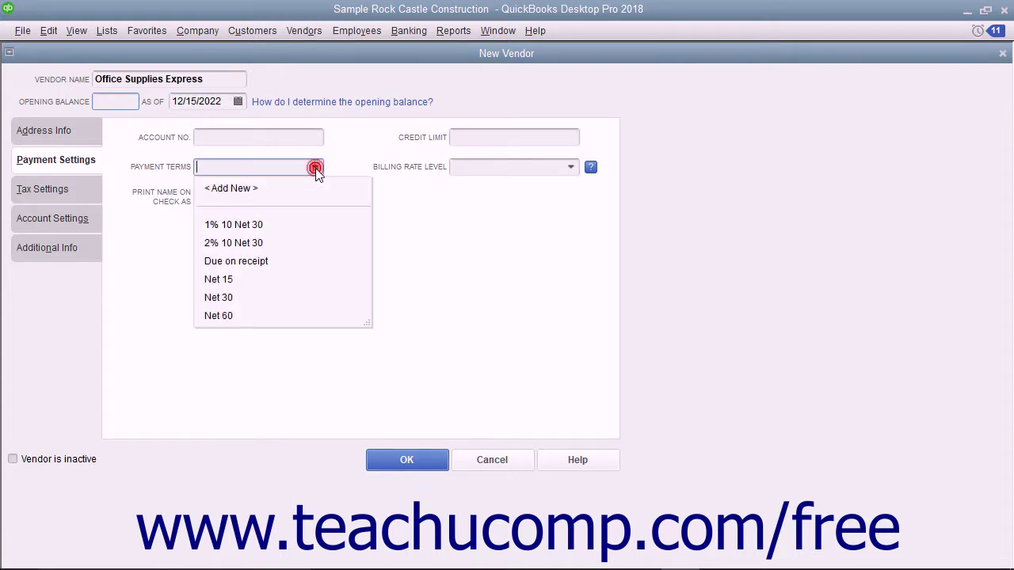
left_click(226, 299)
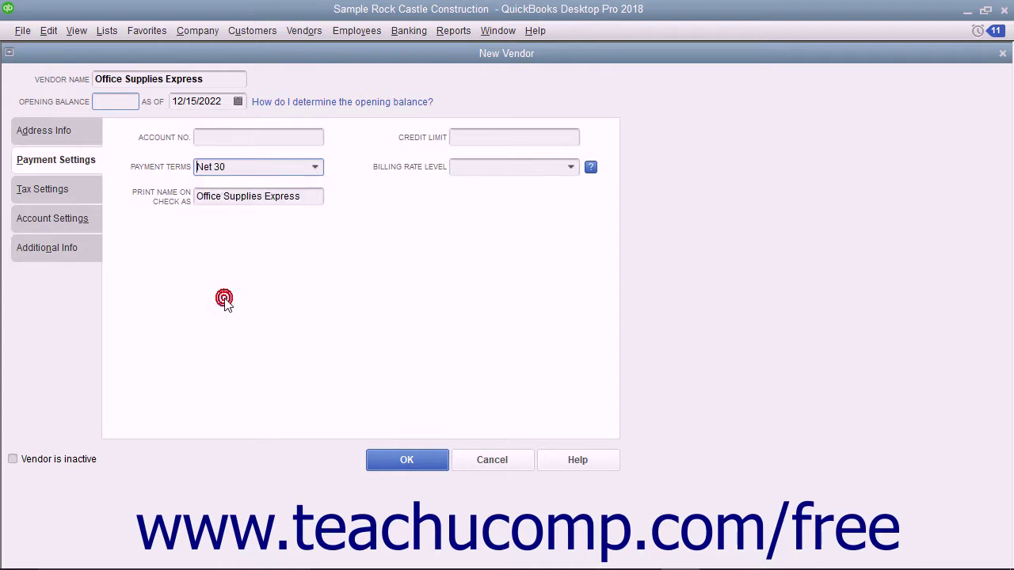
left_click(303, 196)
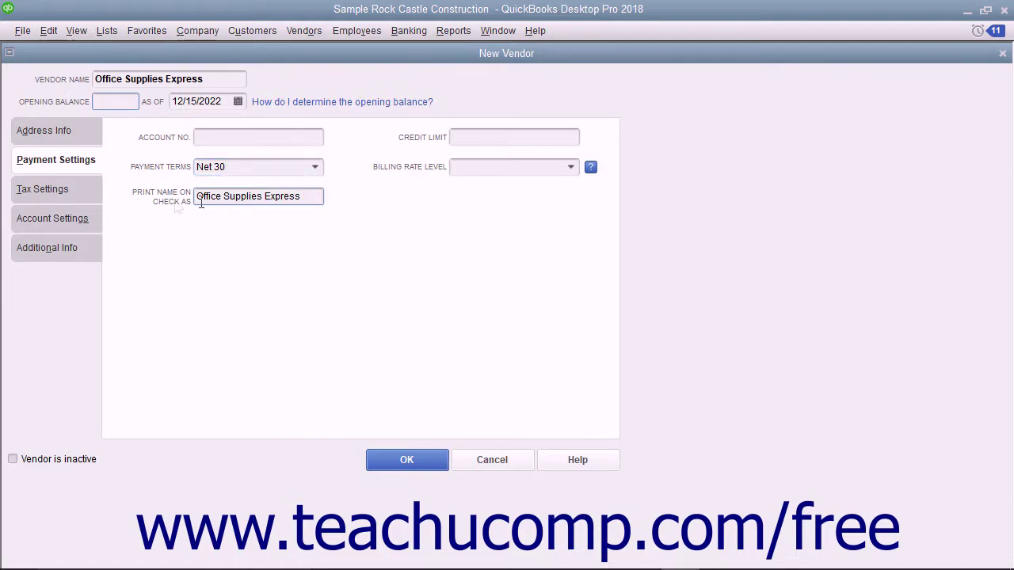
left_click(65, 190)
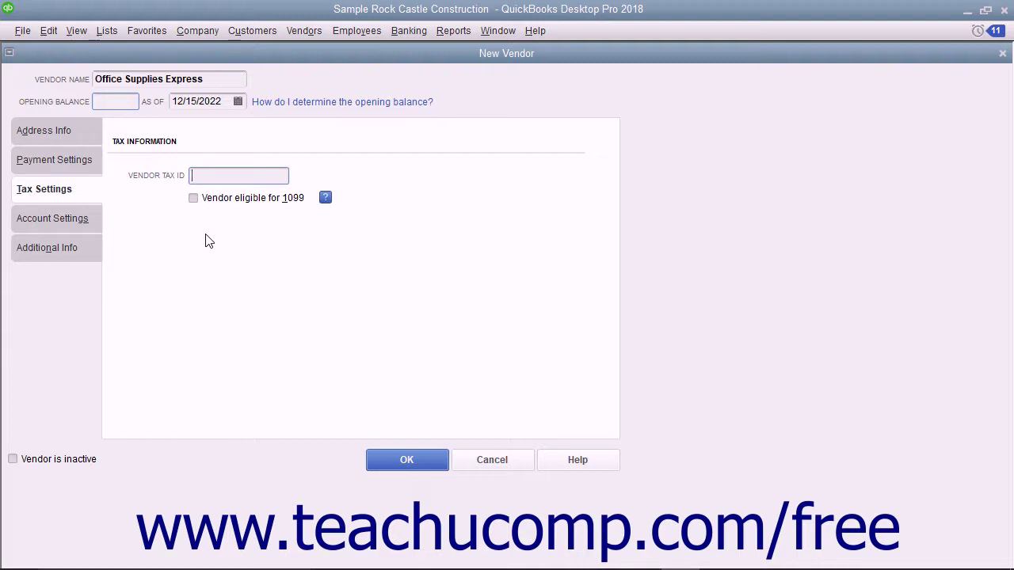
left_click(200, 175)
left_click(83, 226)
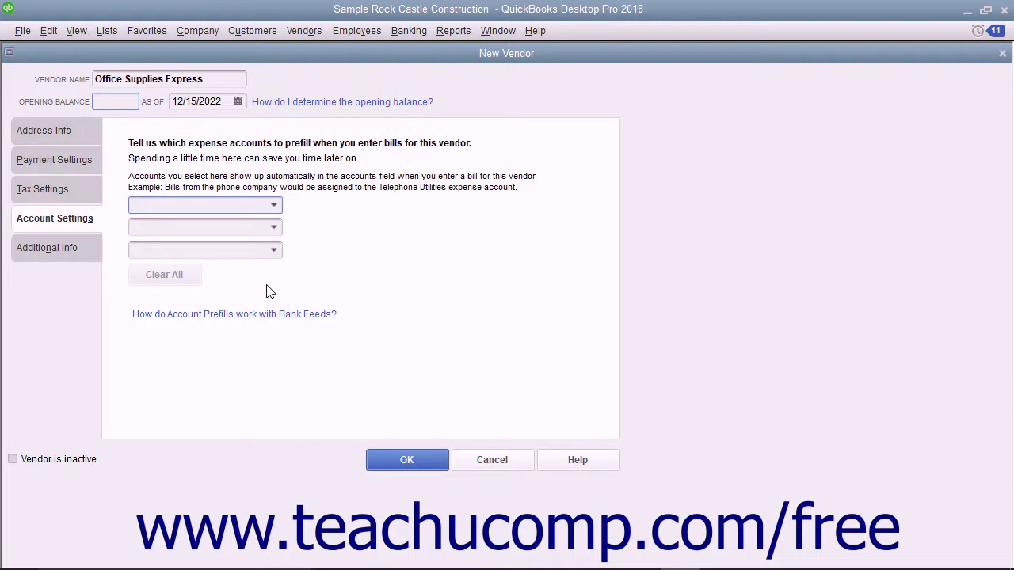
- Set 63000 · Office Supplies as the vendor's prefill expense account
left_click(273, 205)
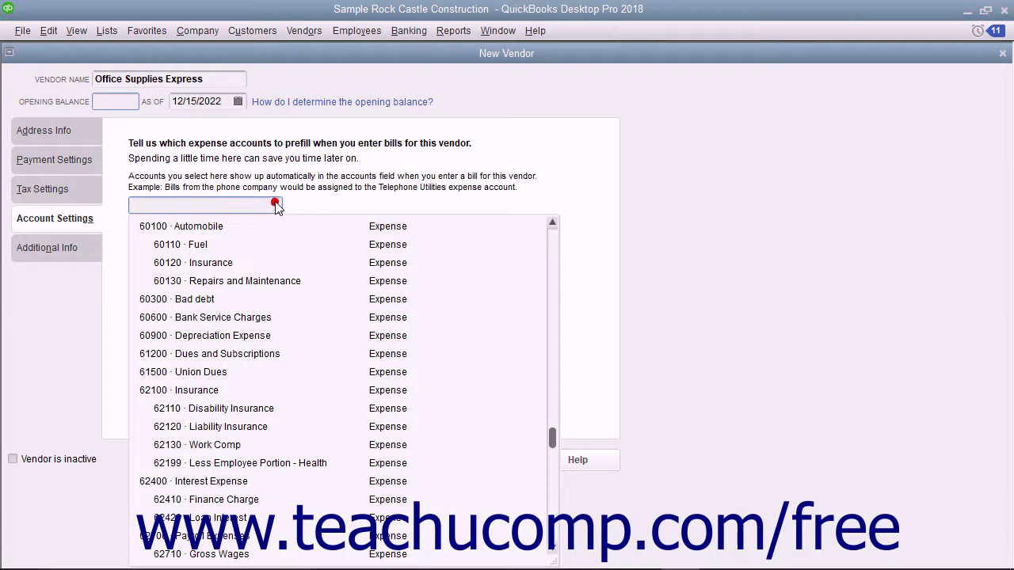
scroll(249, 382, "down", 6)
left_click(239, 409)
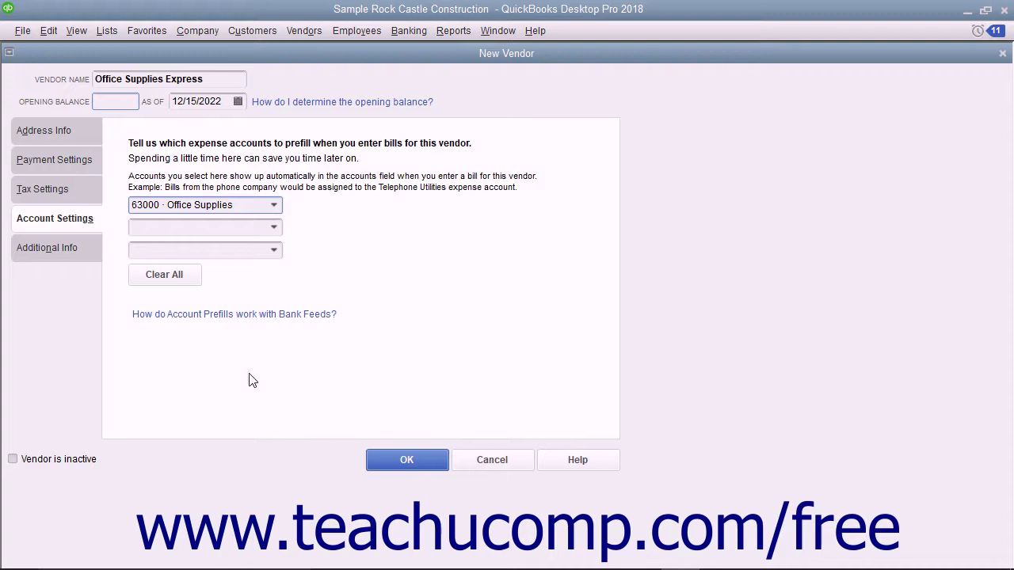
left_click(81, 252)
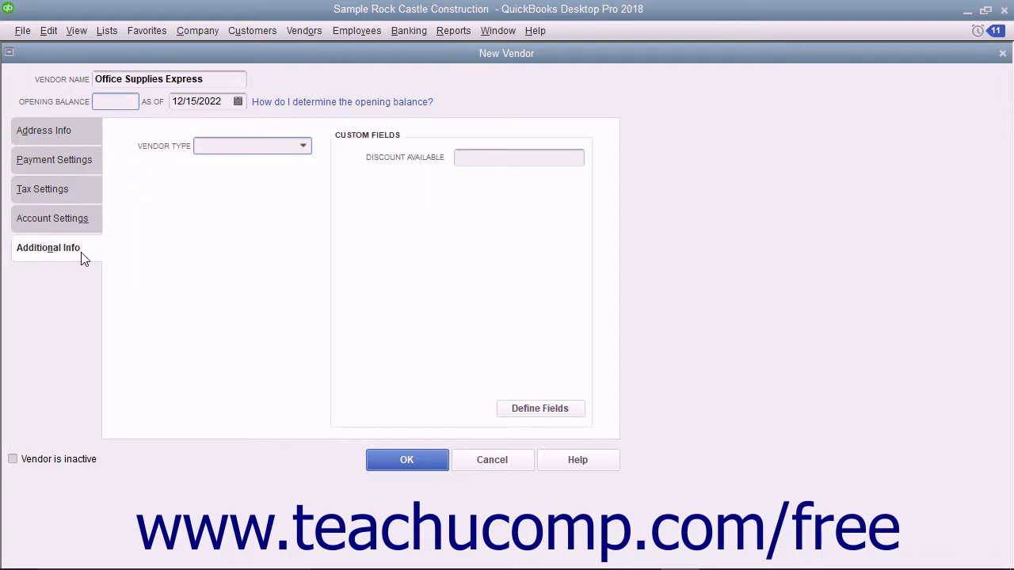
- Set the vendor type to Supplies and save the vendor record
left_click(205, 149)
left_click(303, 146)
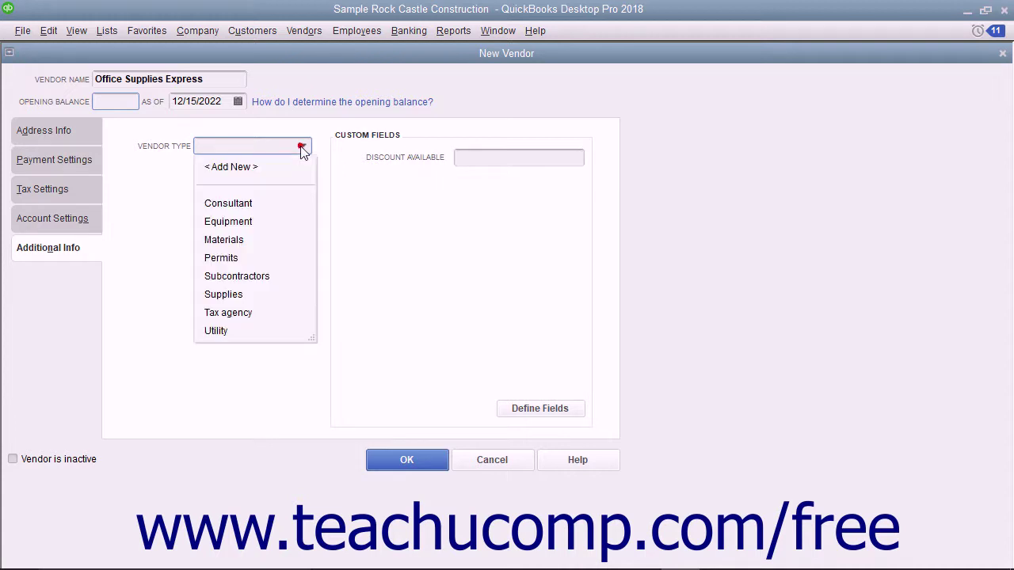
left_click(255, 298)
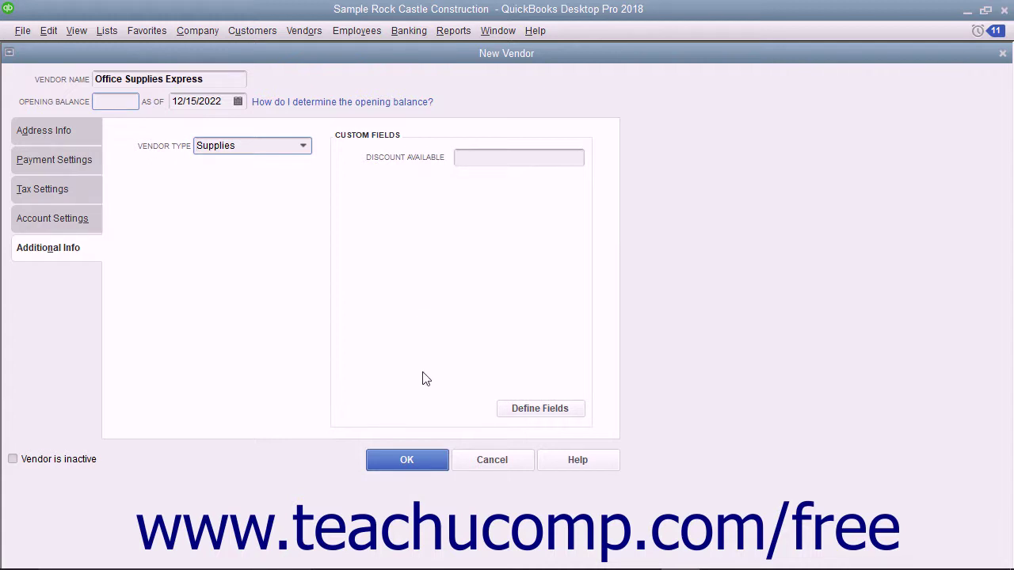
left_click(420, 467)
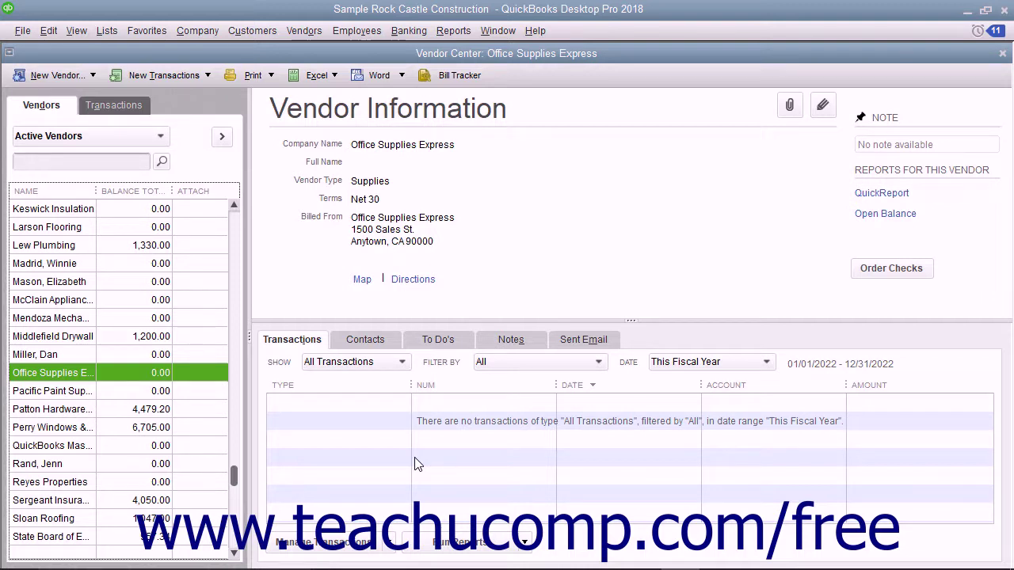
- Confirm the saved Office Supplies Express vendor record in the Vendor Center
left_click(83, 378)
double_click(60, 376)
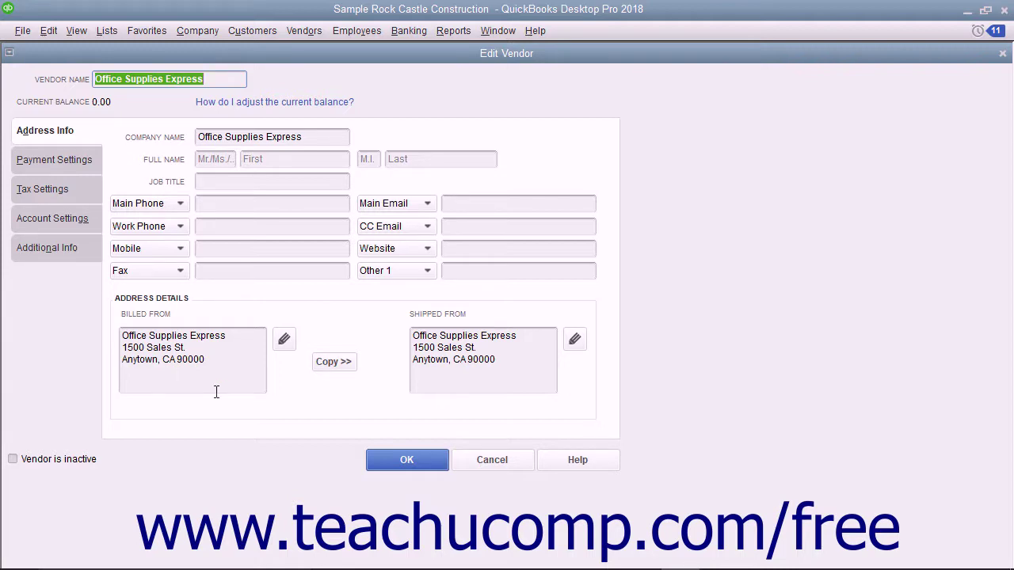
left_click(381, 461)
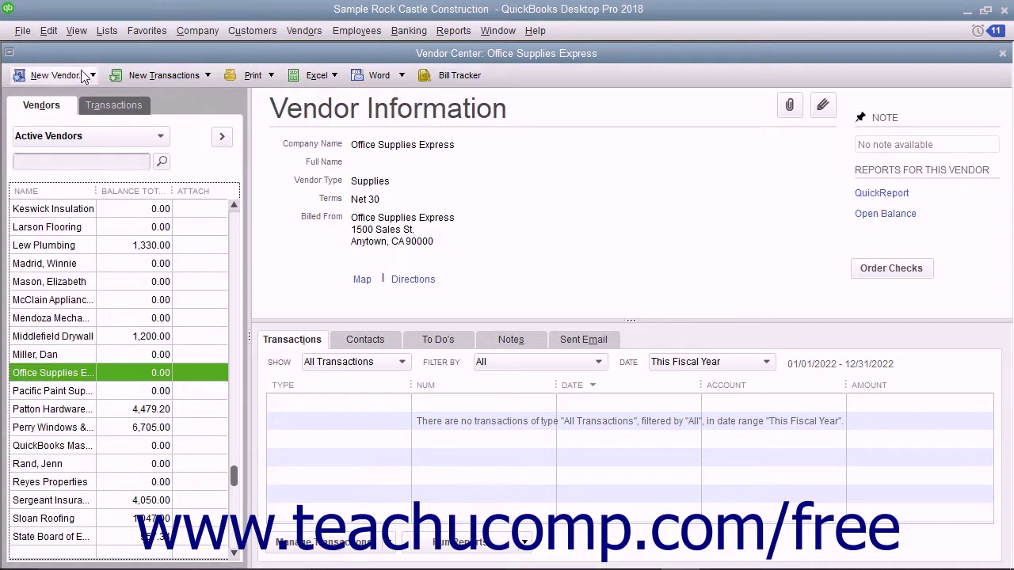
- Choose Delete Vendor from the Edit menu for Office Supplies Express
left_click(51, 30)
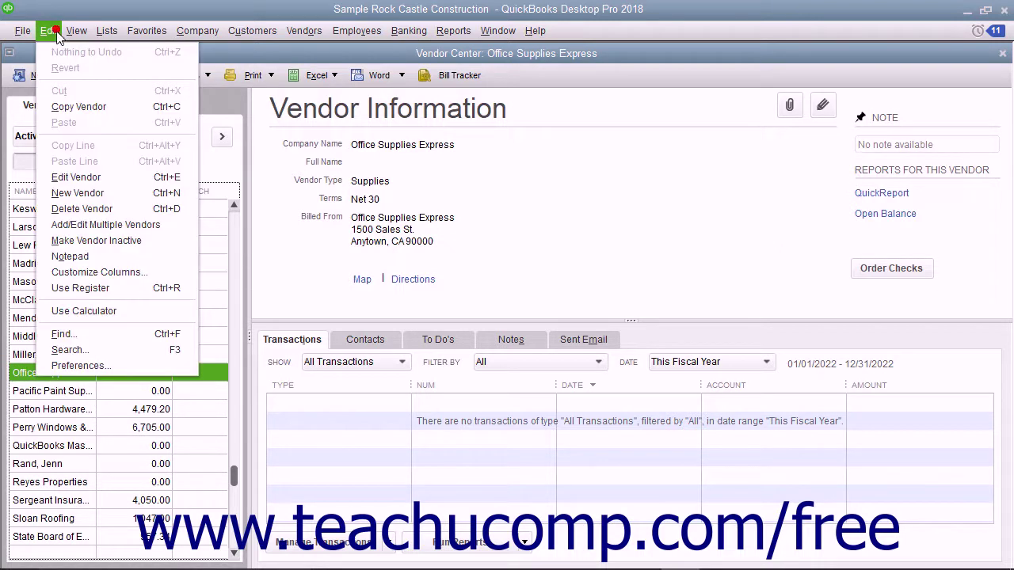
left_click(73, 209)
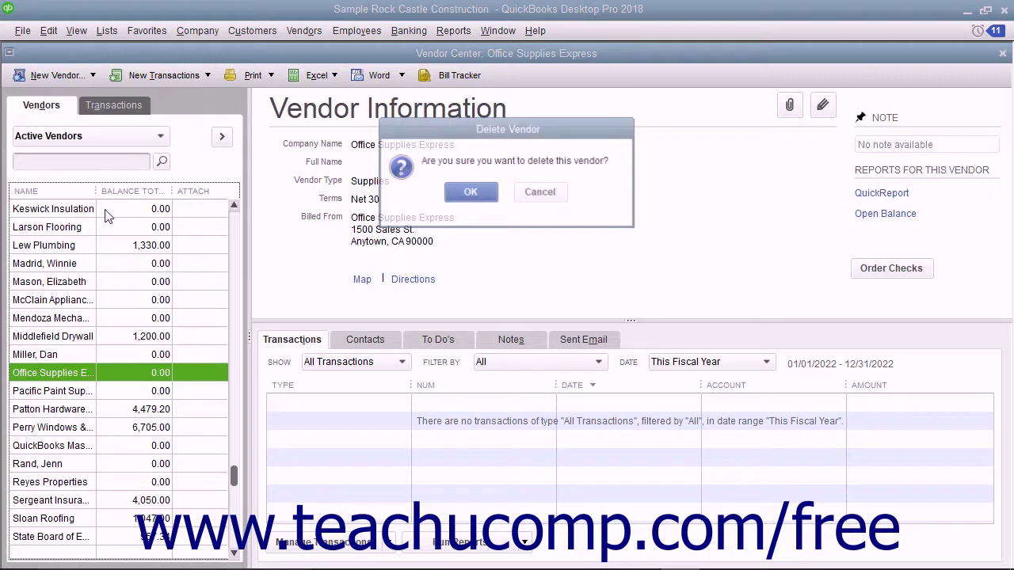